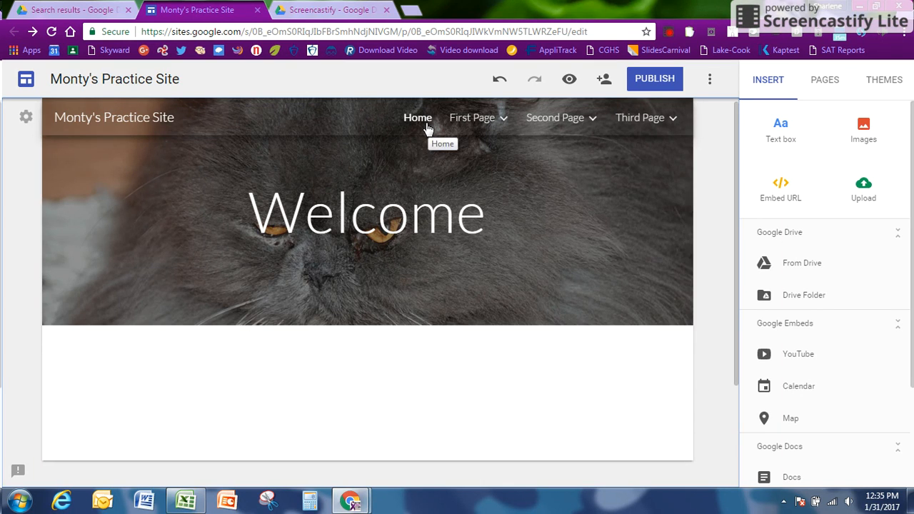
- Add a text box below the Welcome header reading "Welcome message to my many, many fans."
scroll(497, 401, "down", 2)
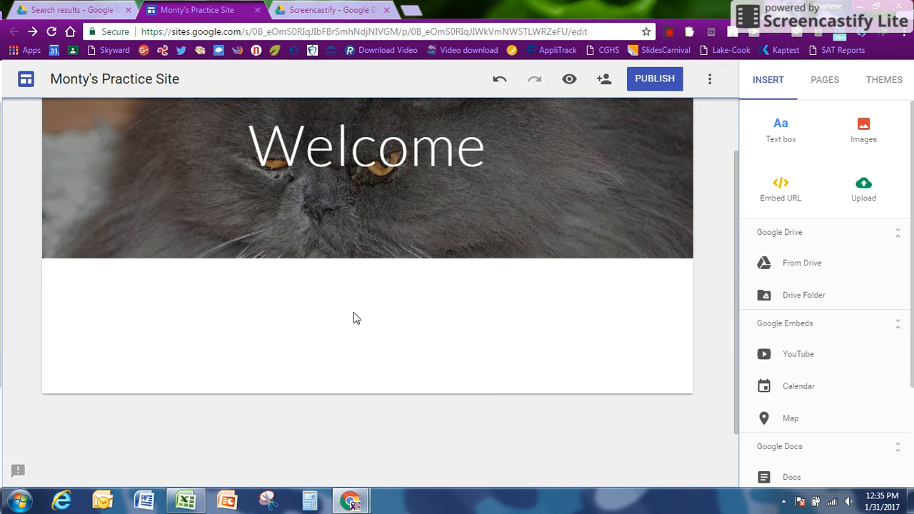
scroll(443, 256, "up", 2)
scroll(444, 253, "up", 1)
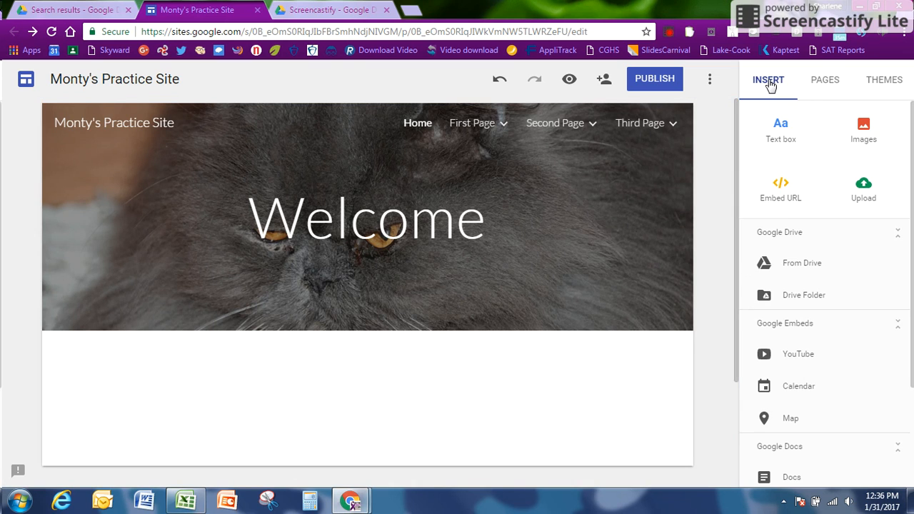
left_click(777, 137)
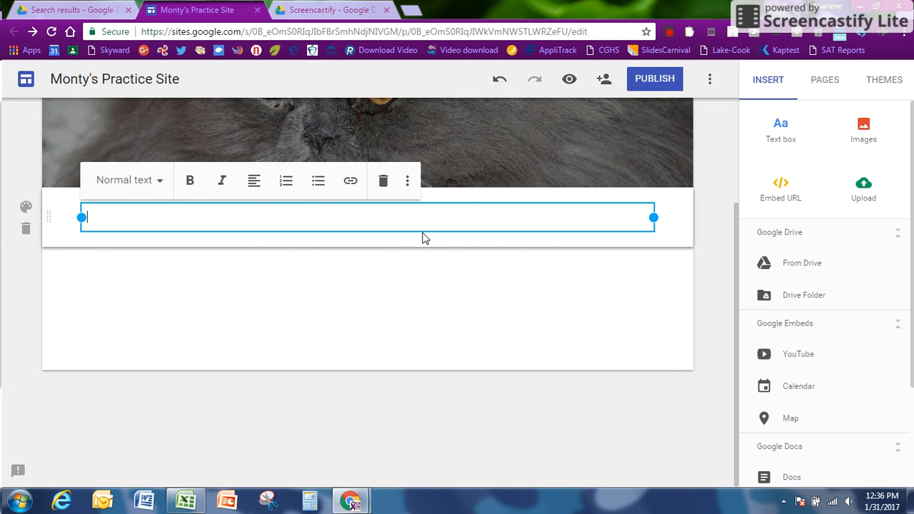
type("Welcome message to ")
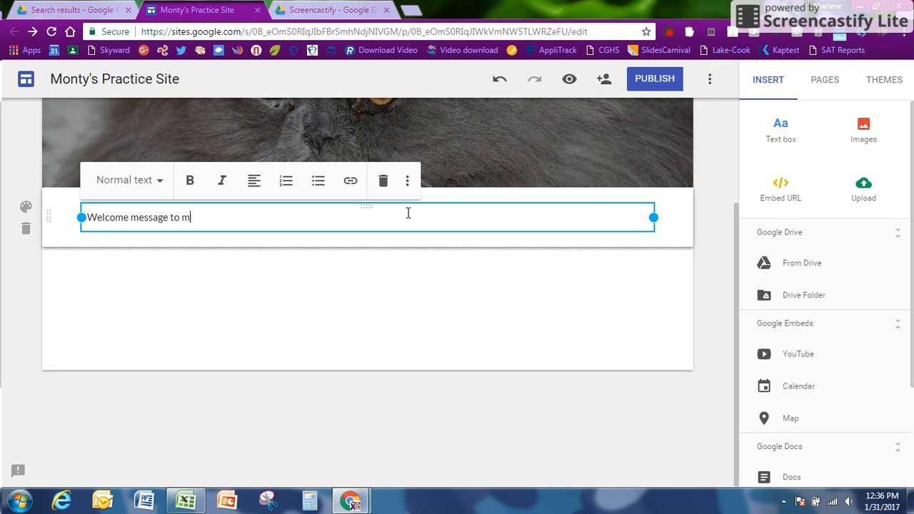
type("my many, many fans.")
- Apply the Heading style to the welcome message text
left_click(160, 181)
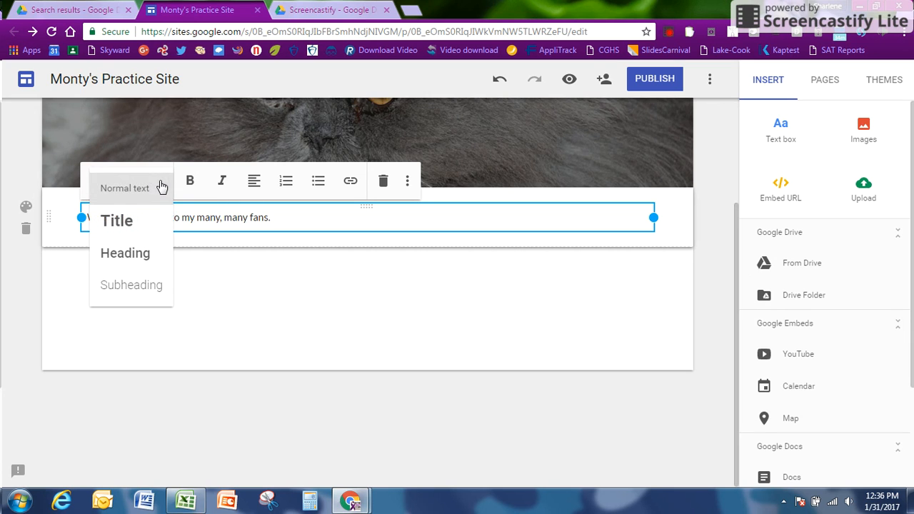
left_click(125, 253)
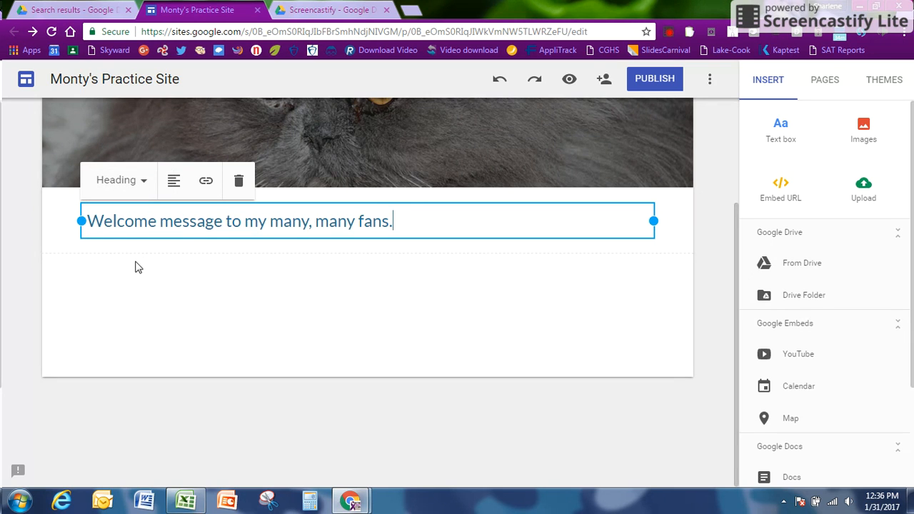
left_click(100, 265)
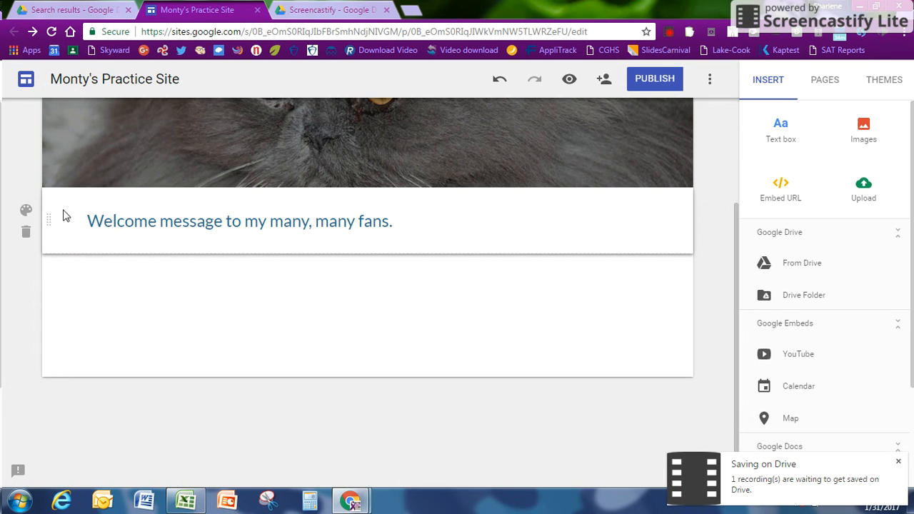
- Set the welcome message section's background to the blue-gray patterned image from the gallery
left_click(25, 213)
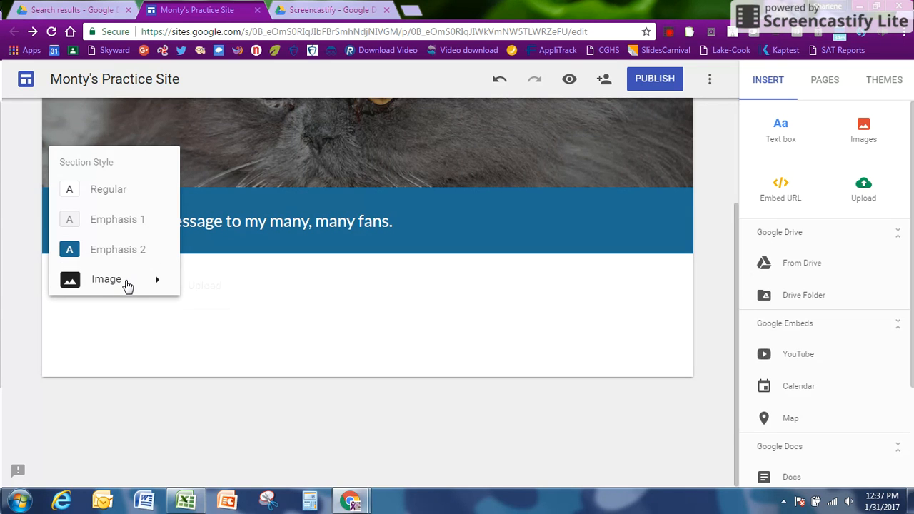
left_click(126, 285)
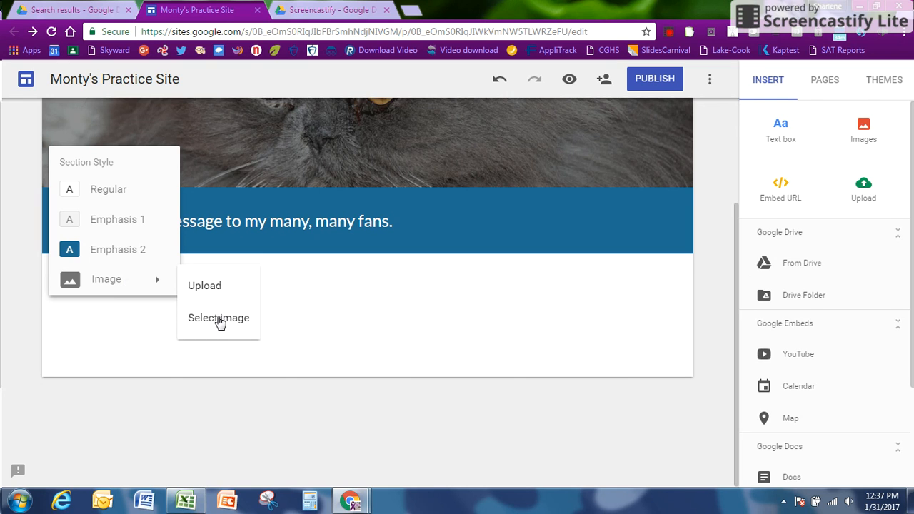
left_click(218, 319)
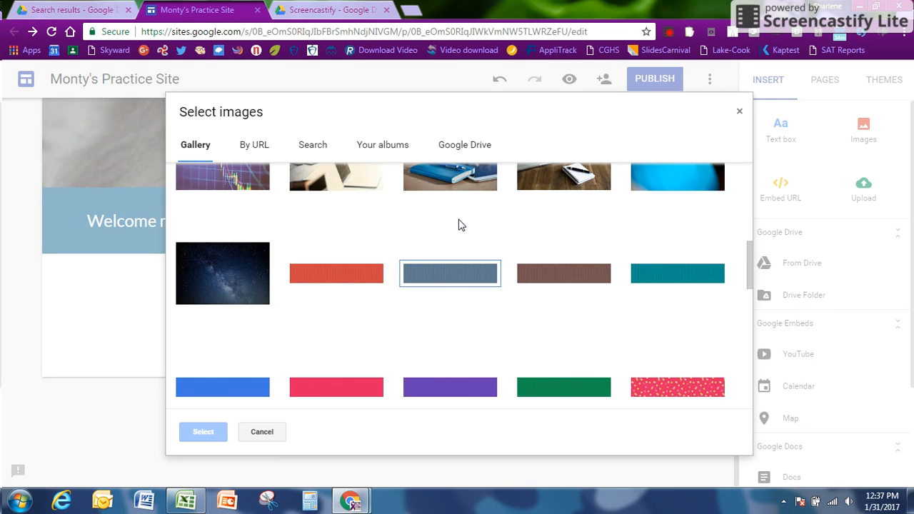
scroll(371, 247, "down", 1)
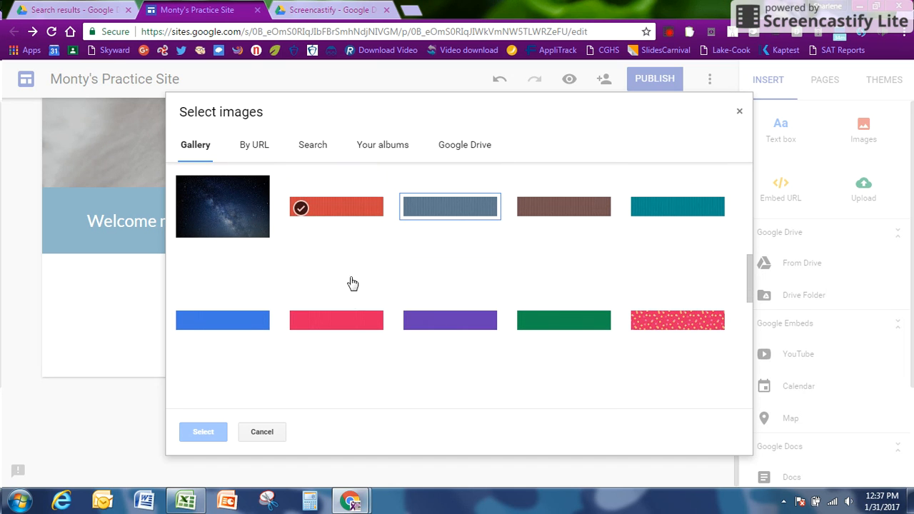
left_click(463, 207)
left_click(207, 431)
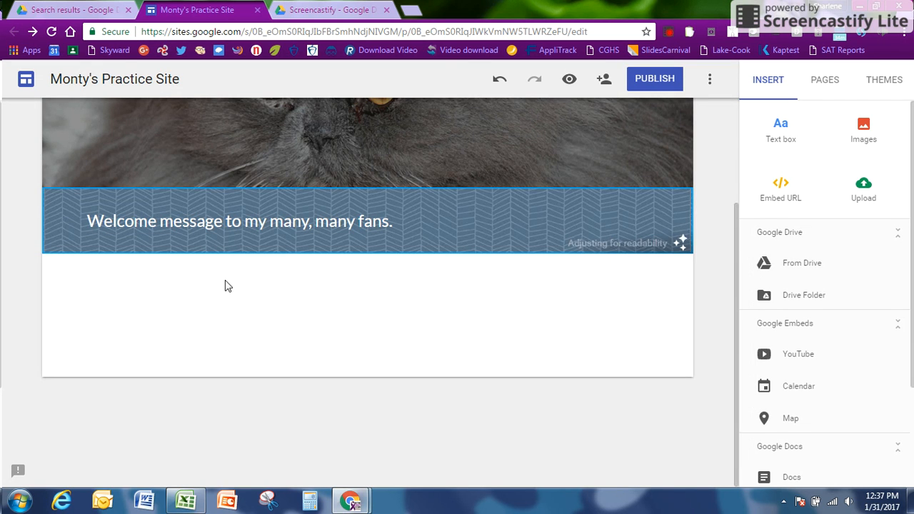
- Center the welcome message heading within its text box
left_click(121, 221)
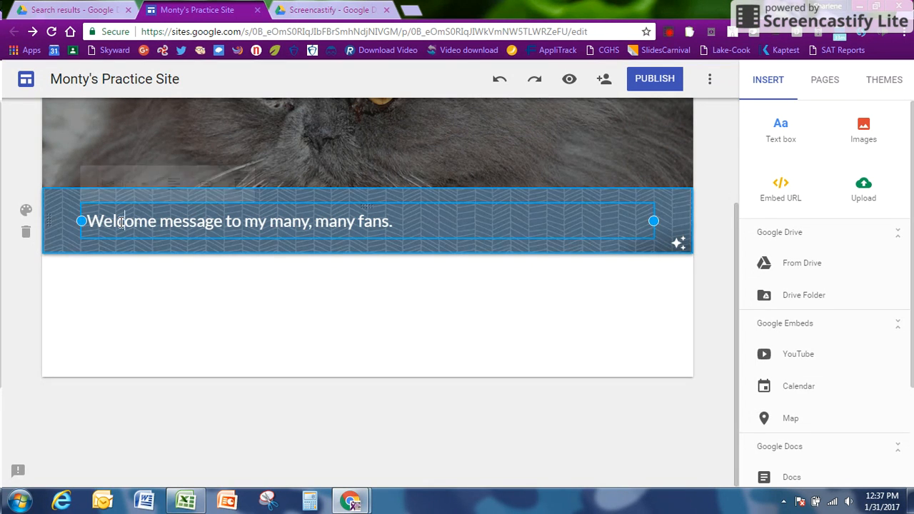
left_click(176, 181)
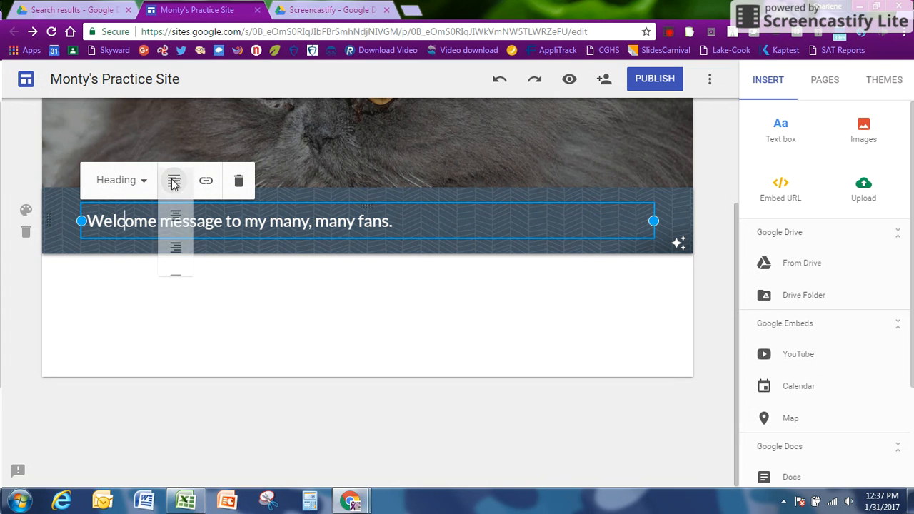
left_click(179, 221)
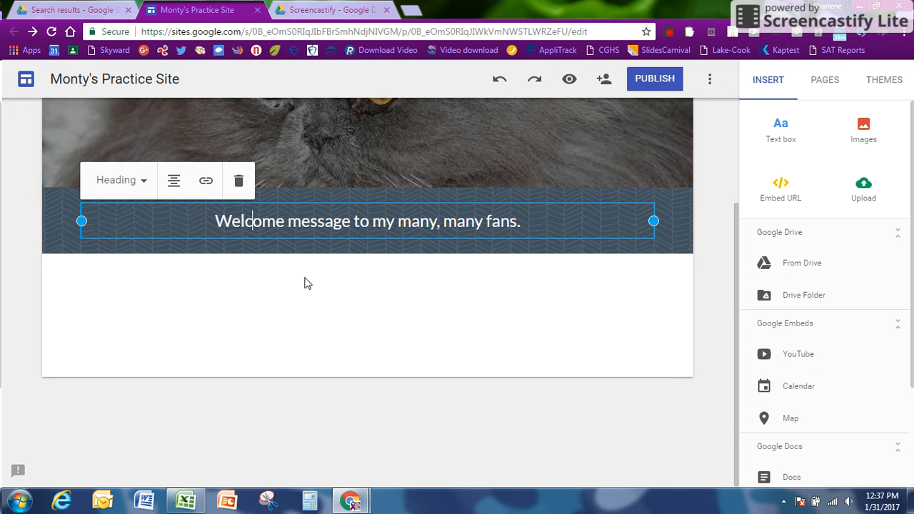
left_click(264, 271)
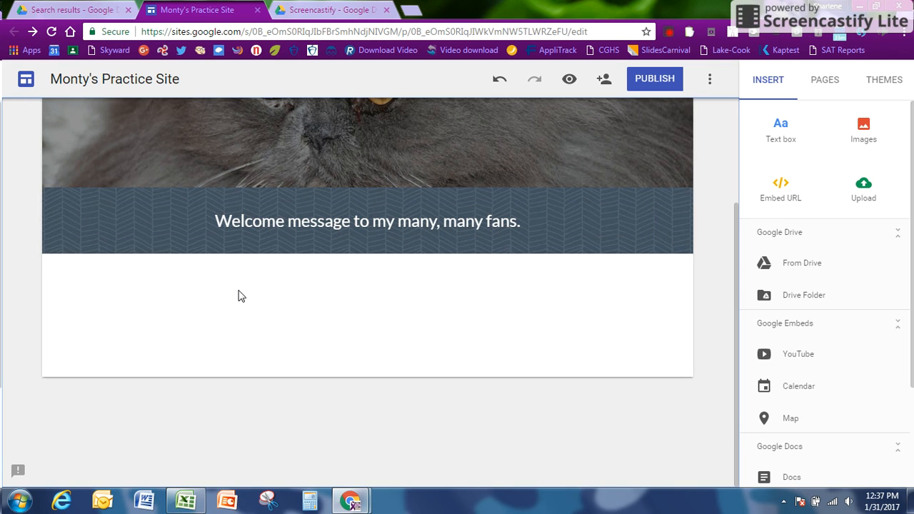
- Add a text box below the welcome section containing "My list:" and the bulleted items Cat 1, Cat 2 and Cat 3
left_click(782, 132)
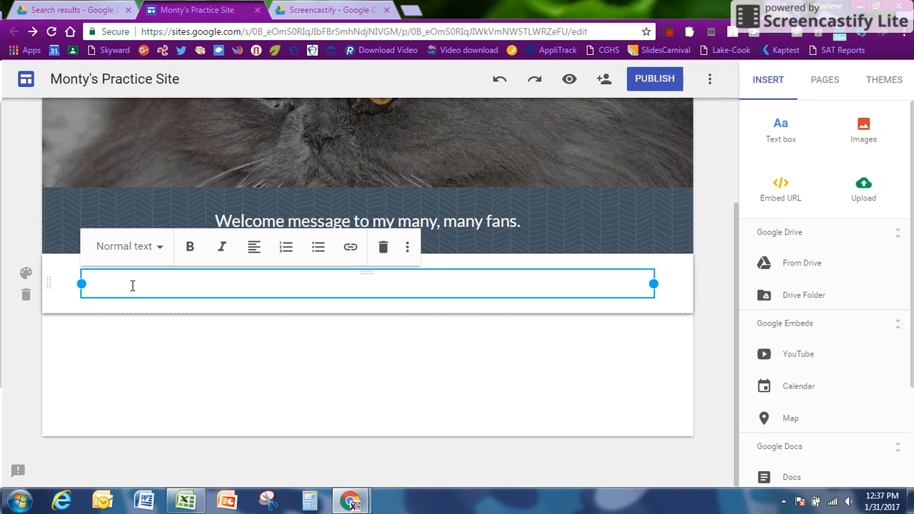
type("My list:")
key("Return")
key("ctrl+shift+8")
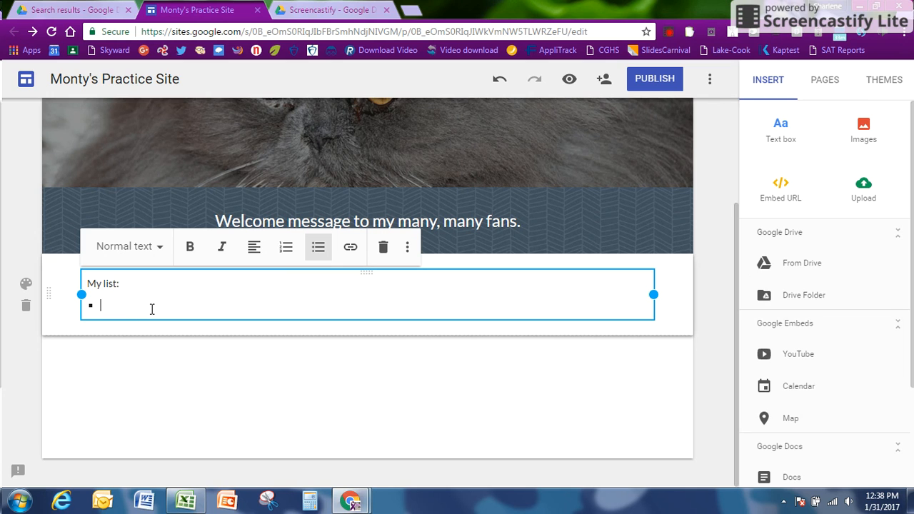
key("BackSpace")
key("BackSpace")
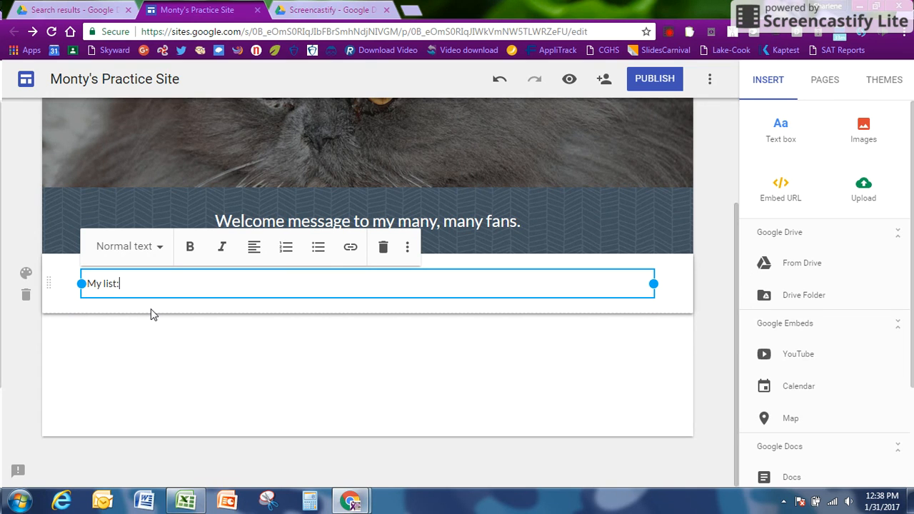
key("Return")
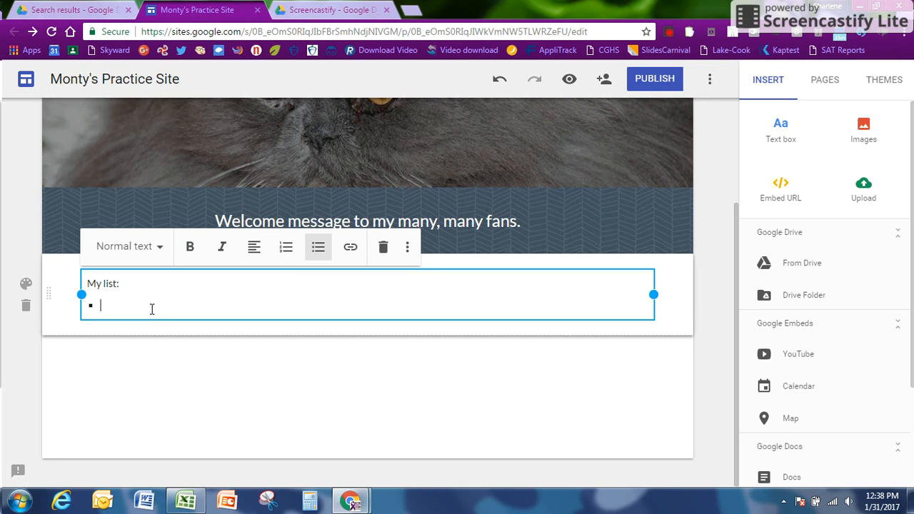
type("Cat 1")
key("Return")
type("Cat 2")
key("Return")
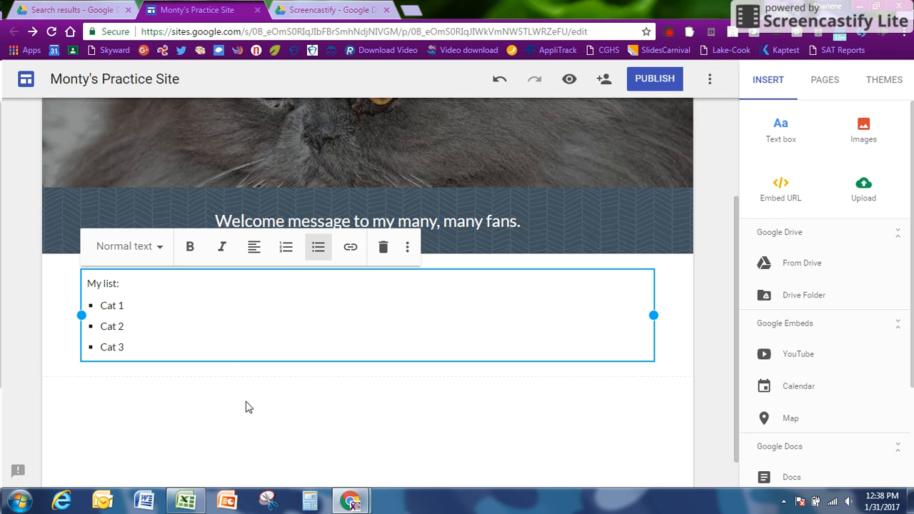
- Try numbered list formatting on the Cat 3 item and switch it back to a bullet
left_click(286, 247)
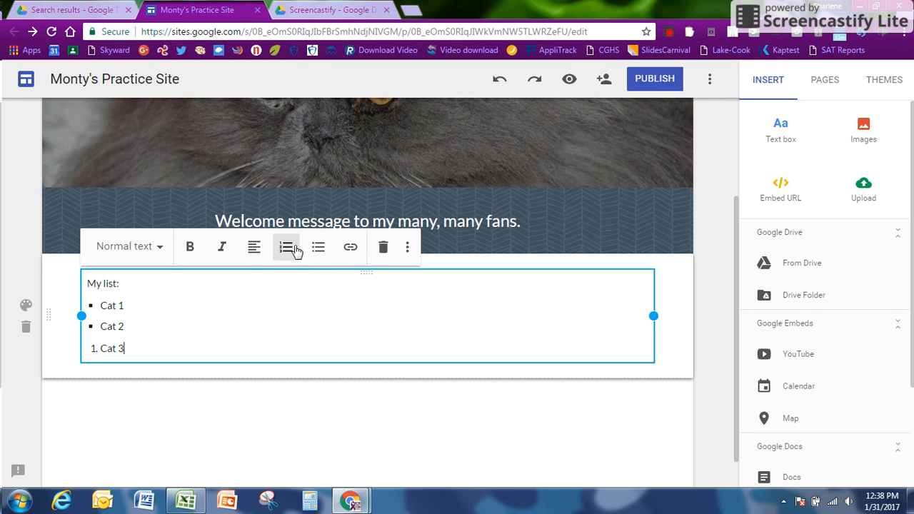
left_click(318, 250)
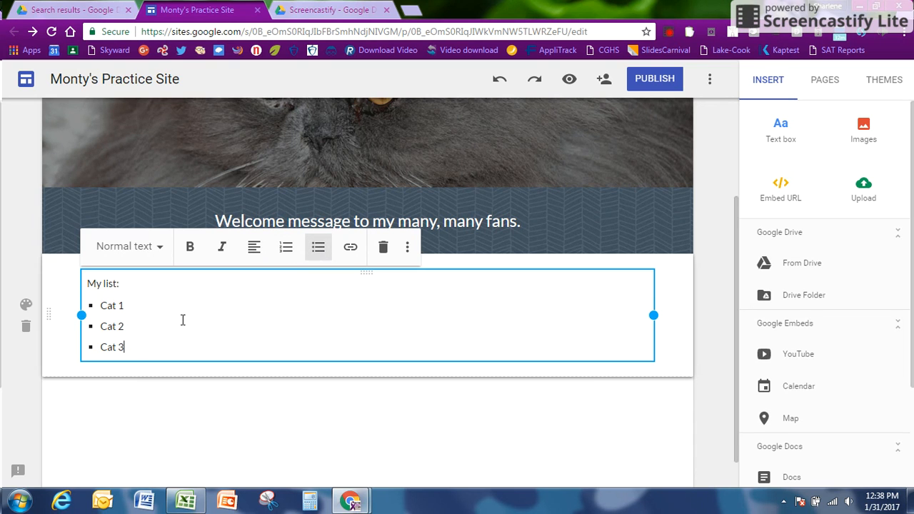
left_click(127, 403)
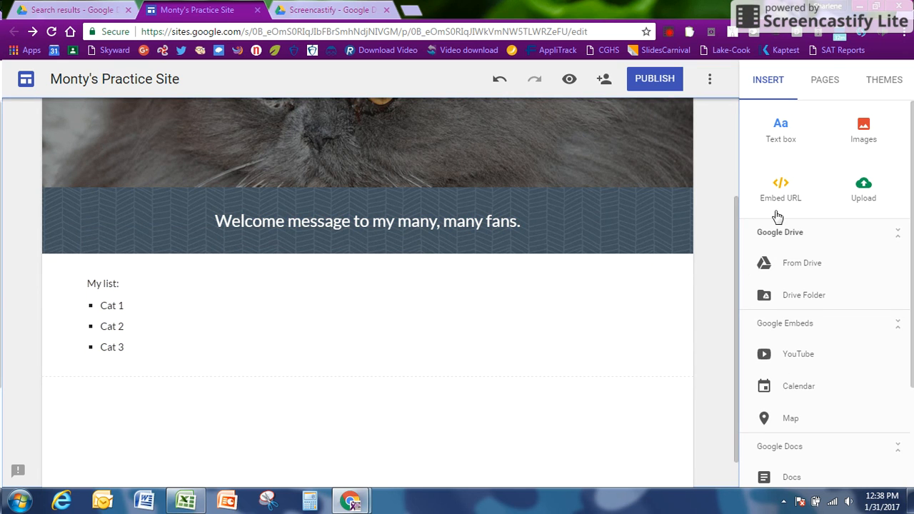
- Add a text box below the cat list, try the Subheading, Title and Heading styles on it, and return it to Normal text
left_click(774, 134)
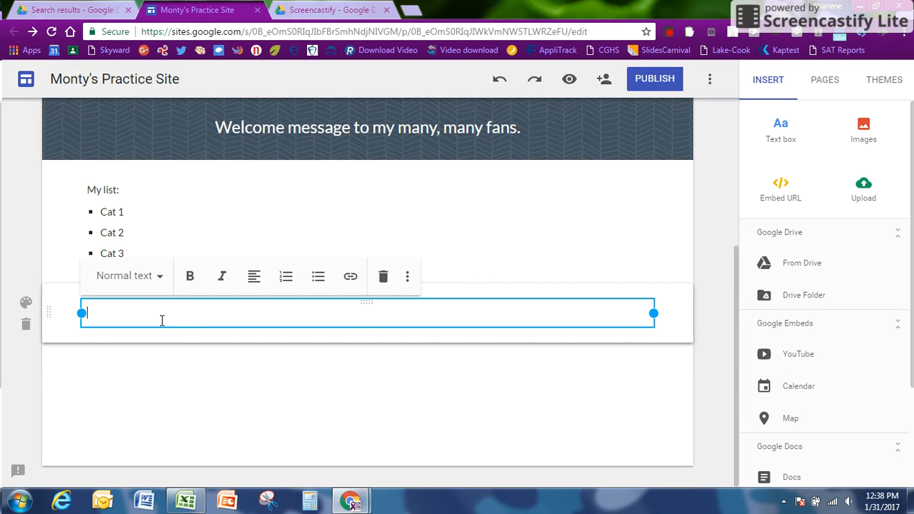
left_click(153, 280)
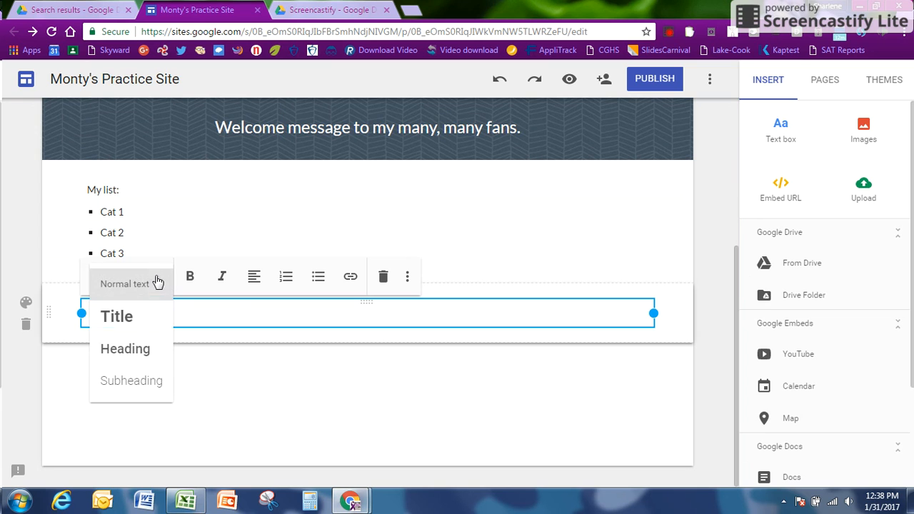
left_click(129, 382)
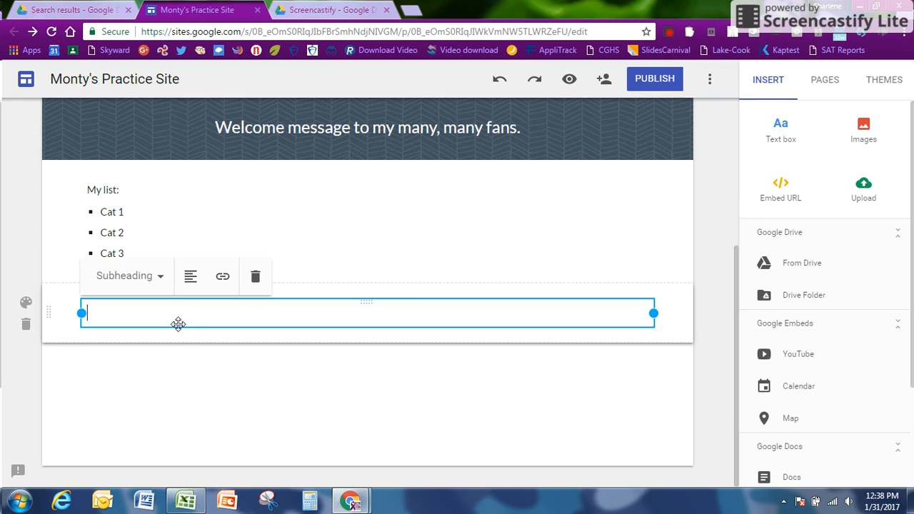
left_click(160, 280)
left_click(147, 313)
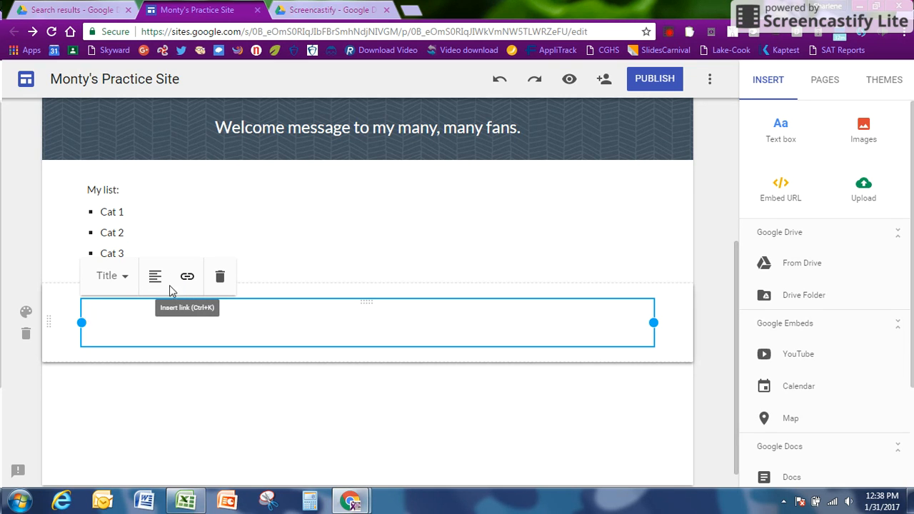
left_click(125, 279)
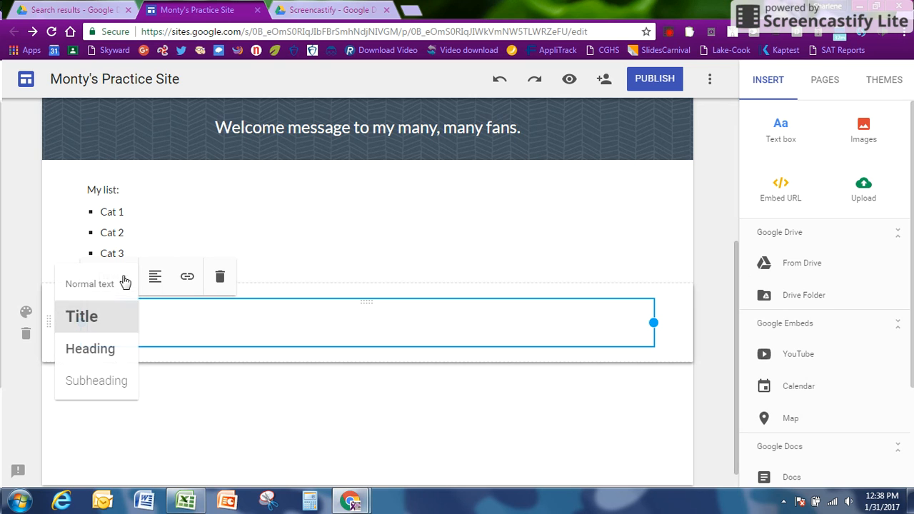
left_click(86, 349)
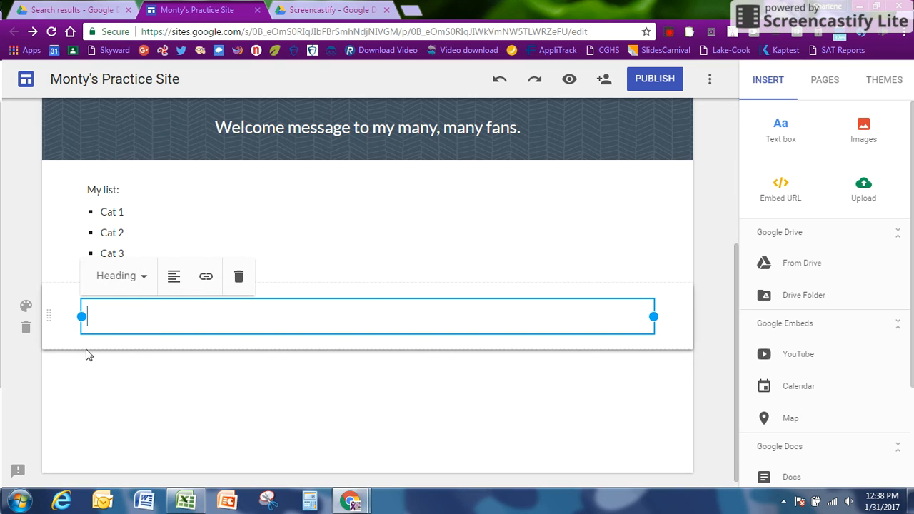
left_click(138, 284)
left_click(104, 386)
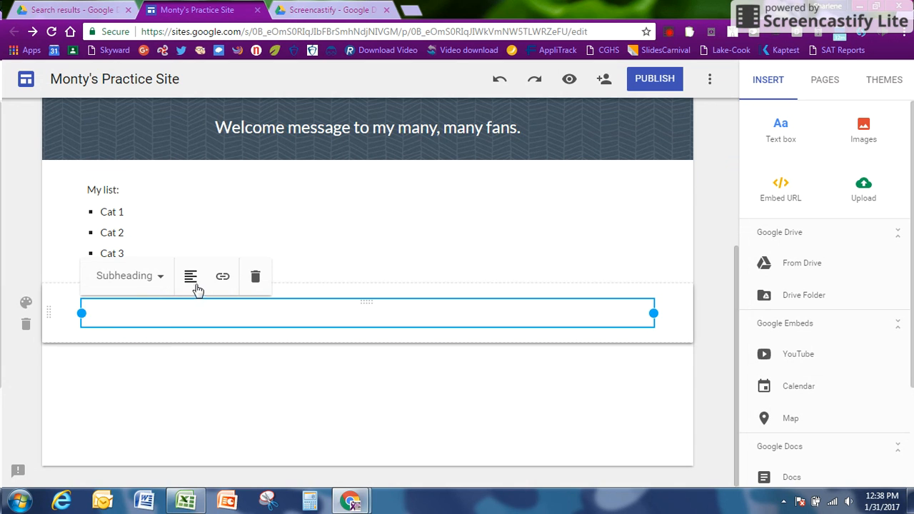
left_click(151, 283)
left_click(130, 296)
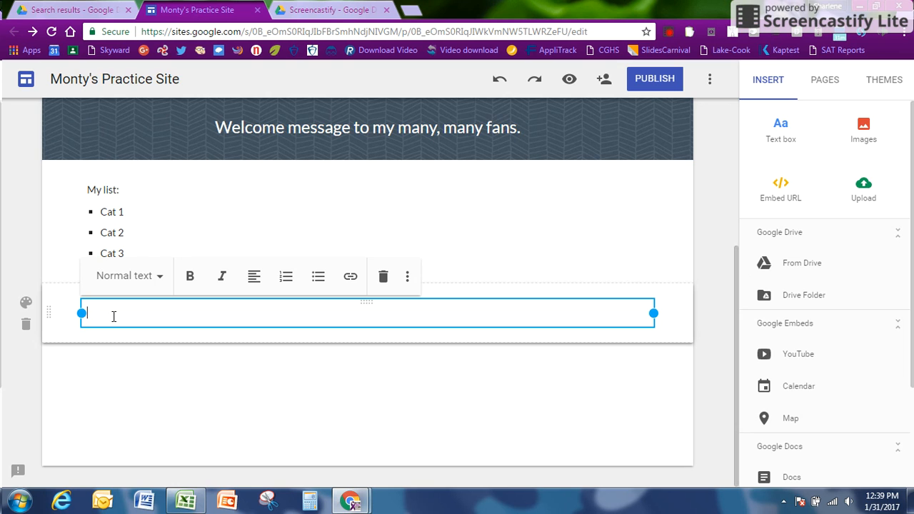
left_click(147, 283)
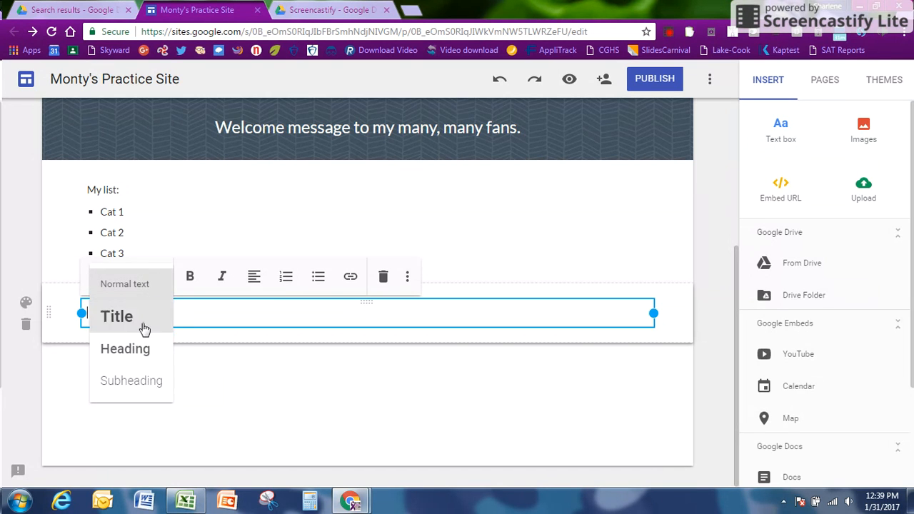
left_click(207, 314)
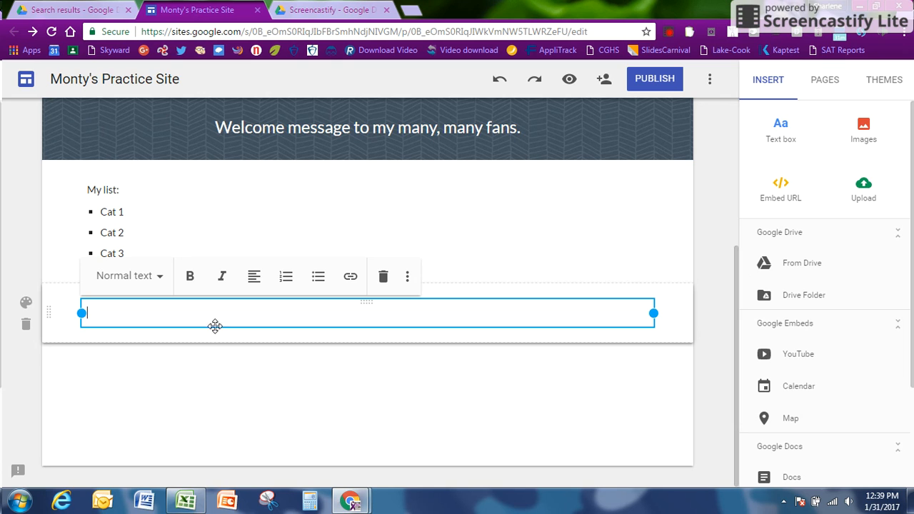
left_click(180, 383)
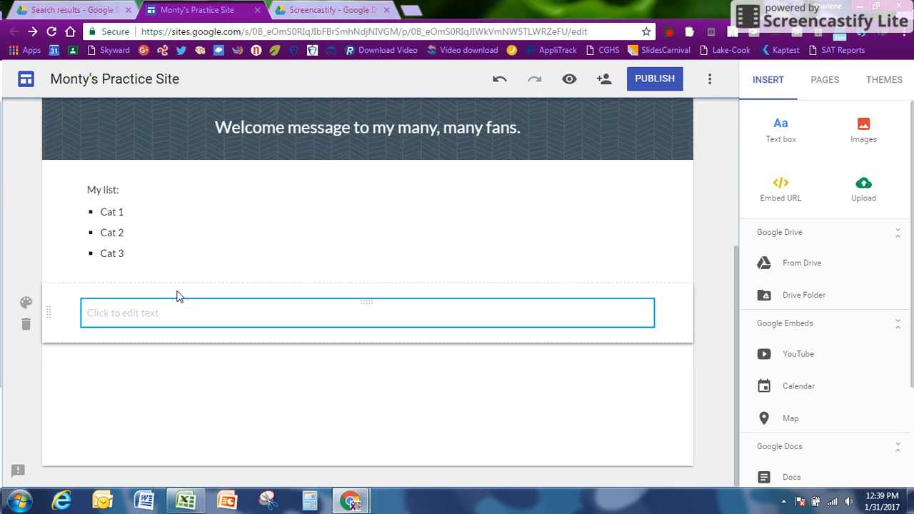
- Enter "My additional text about why cats are awesome and magical." in the empty text box below the cat list
left_click(123, 312)
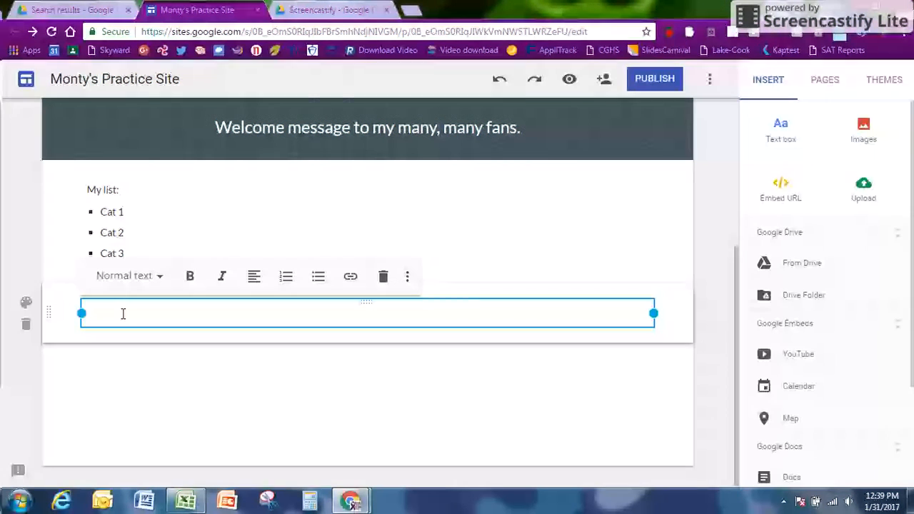
type("M")
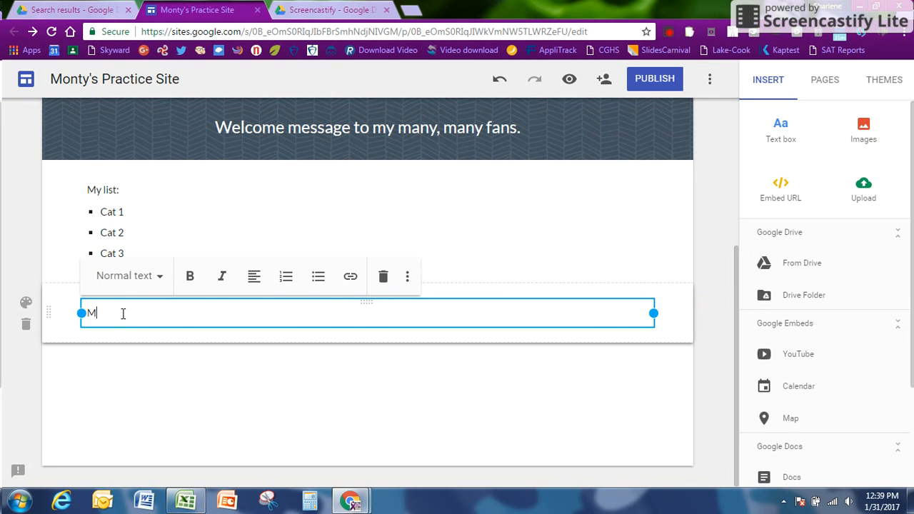
type("y additional text about why cats a")
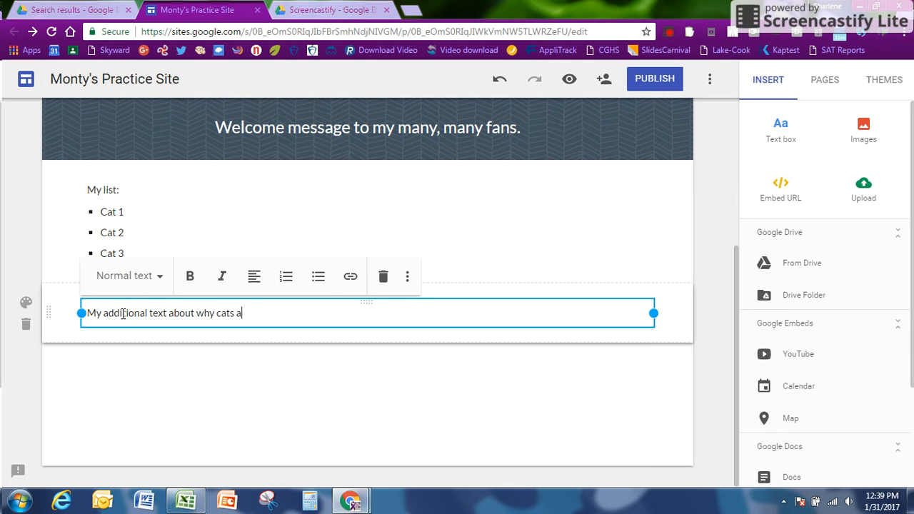
type("re awesomde and magical.")
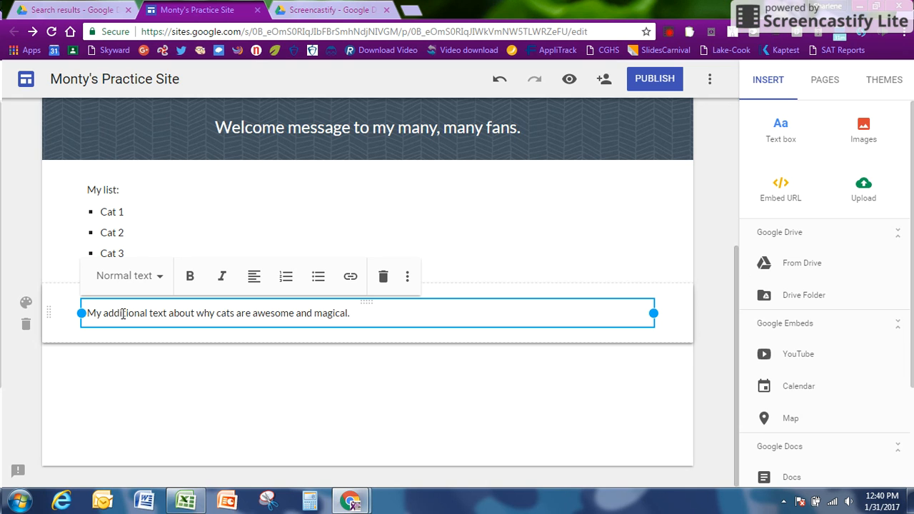
left_click(212, 400)
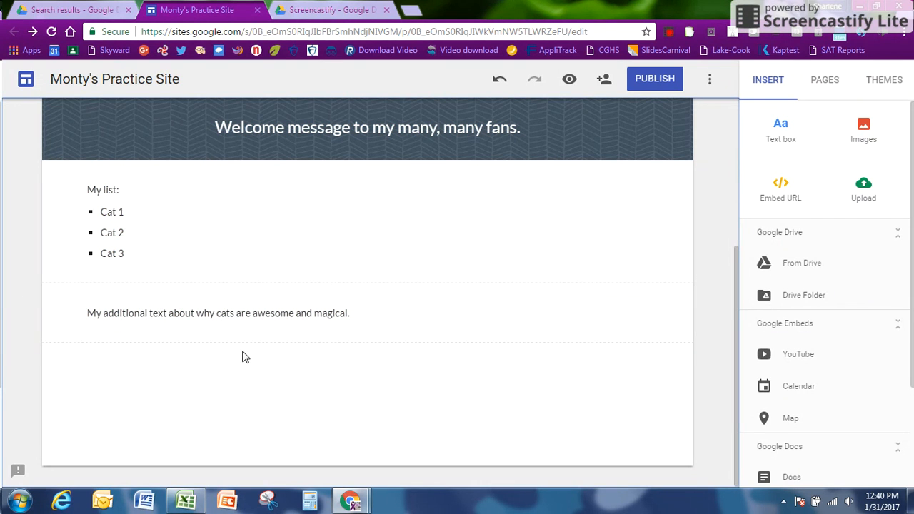
- Apply the Emphasis 2 section style to the section containing the additional text about cats
left_click(25, 303)
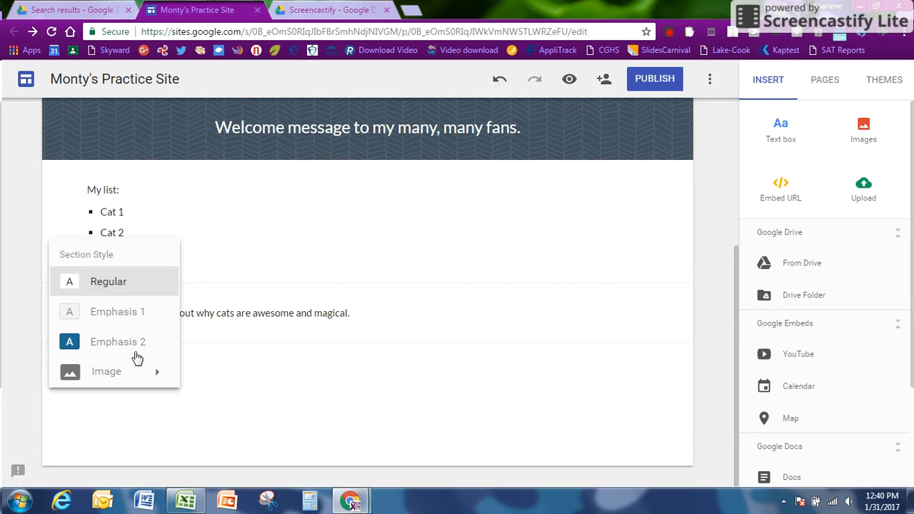
left_click(136, 355)
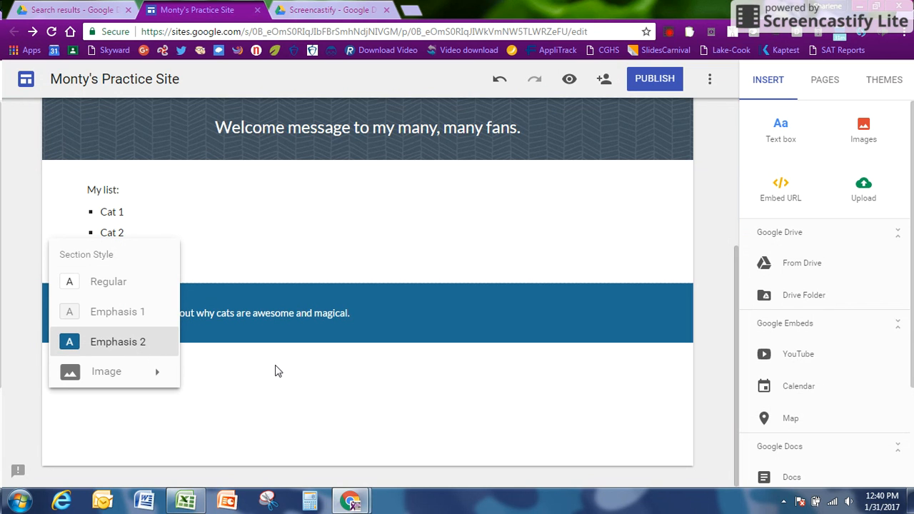
left_click(220, 370)
- Format the additional text about cats as a Subheading
left_click(224, 314)
left_click(138, 283)
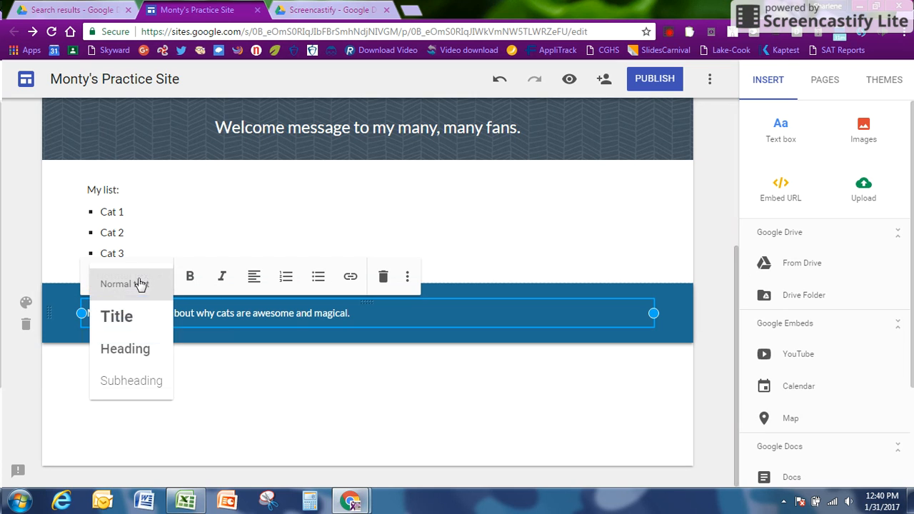
left_click(135, 382)
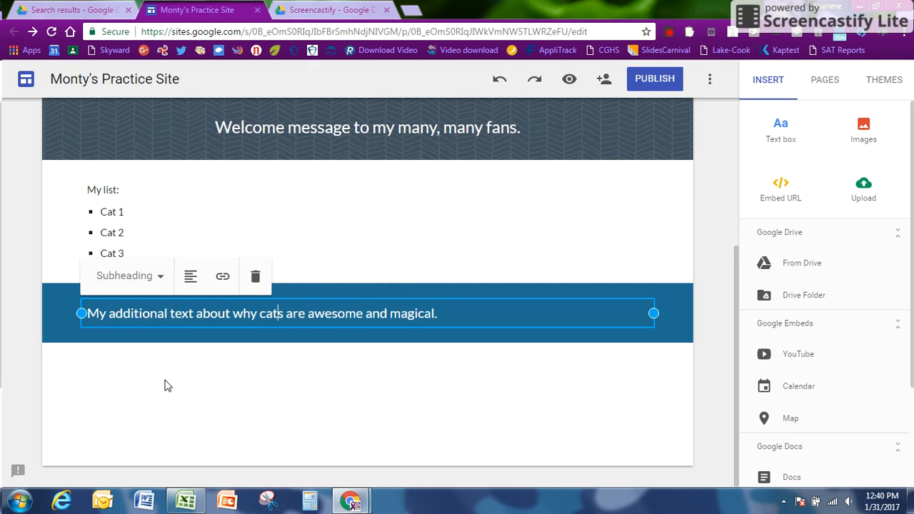
left_click(193, 370)
- Narrow the additional text box from its right edge to a slim column at the section's left side and center its text
left_click(433, 319)
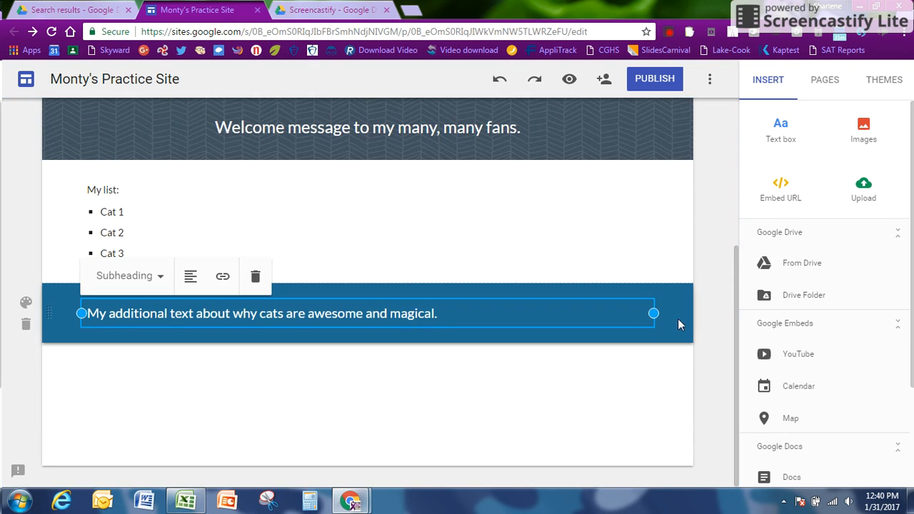
left_click_drag(651, 311, 167, 410)
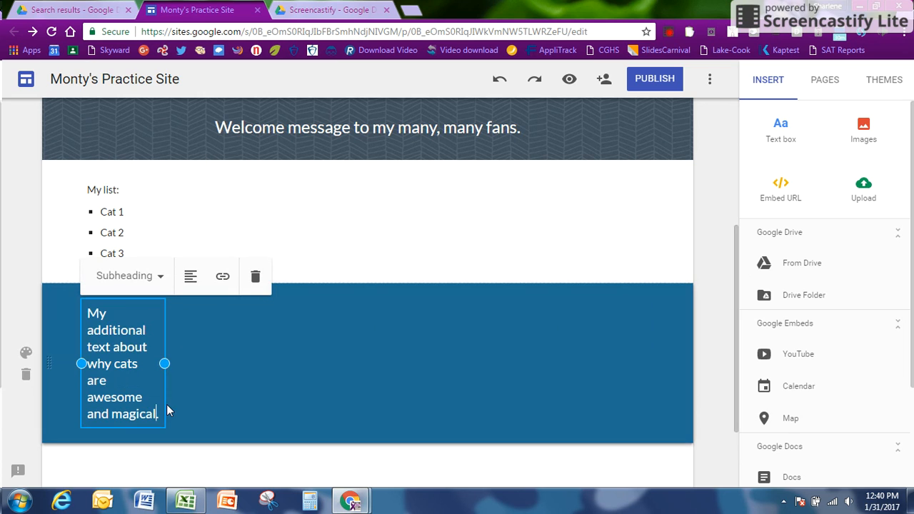
left_click(193, 277)
left_click(191, 313)
left_click(205, 429)
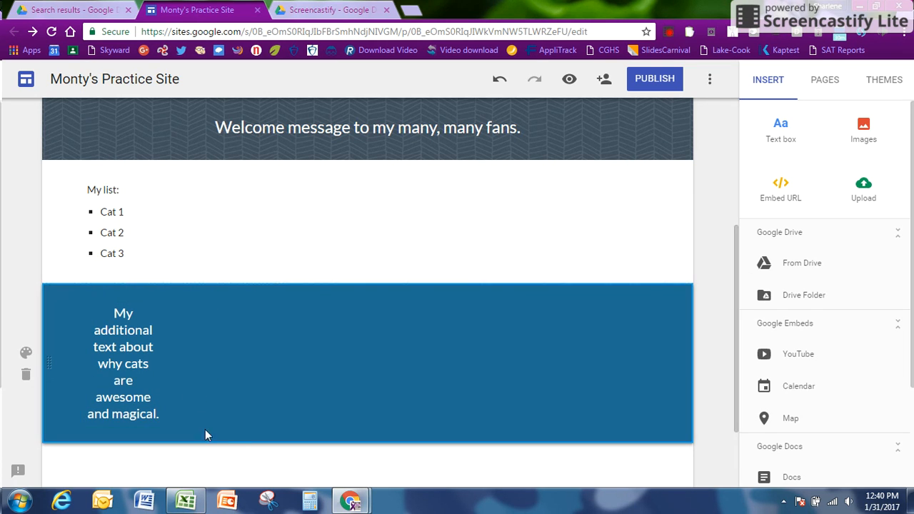
left_click(263, 245)
scroll(402, 315, "up", 3)
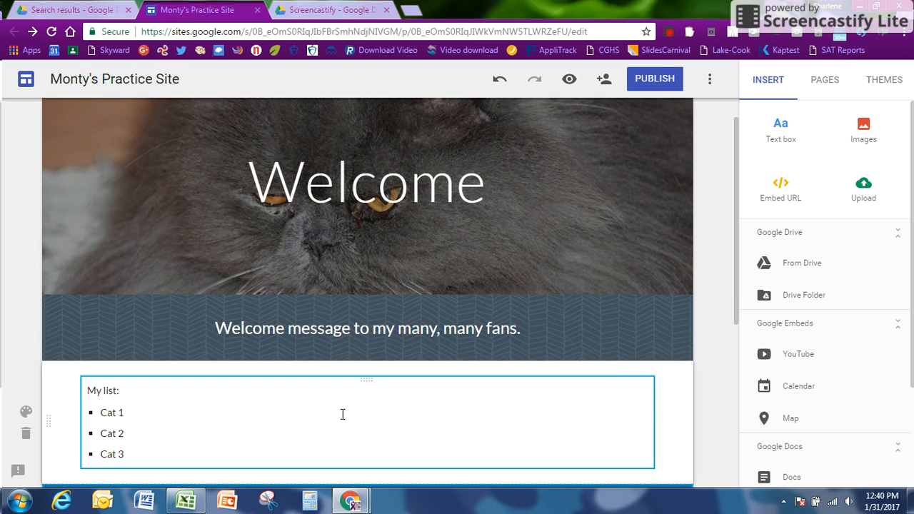
scroll(174, 324, "down", 2)
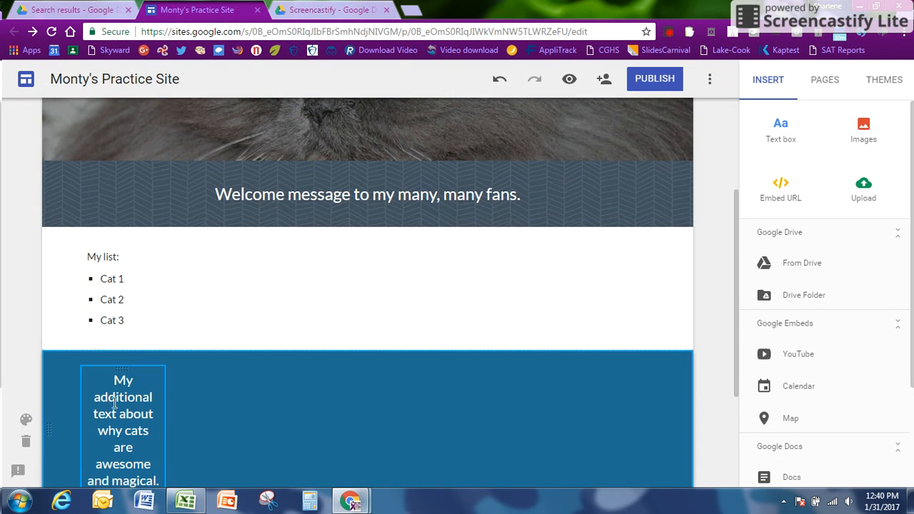
scroll(141, 401, "down", 2)
left_click(140, 299)
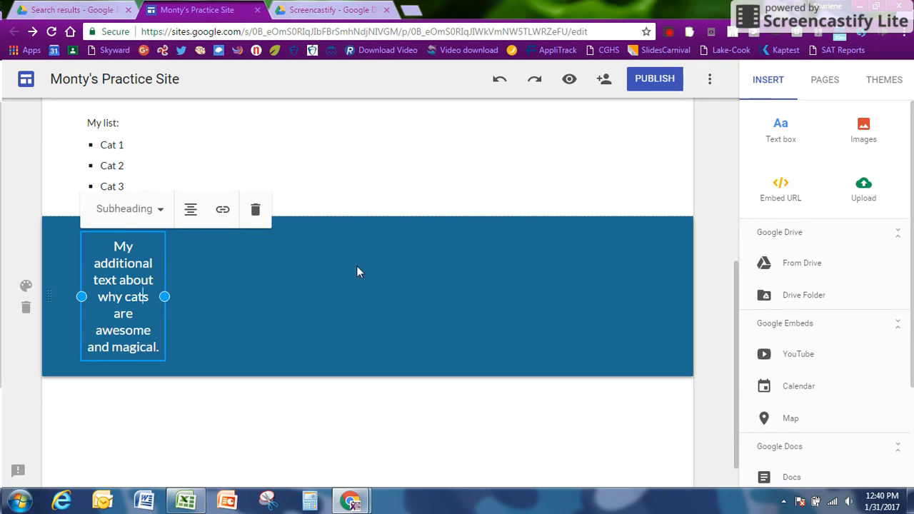
left_click(244, 435)
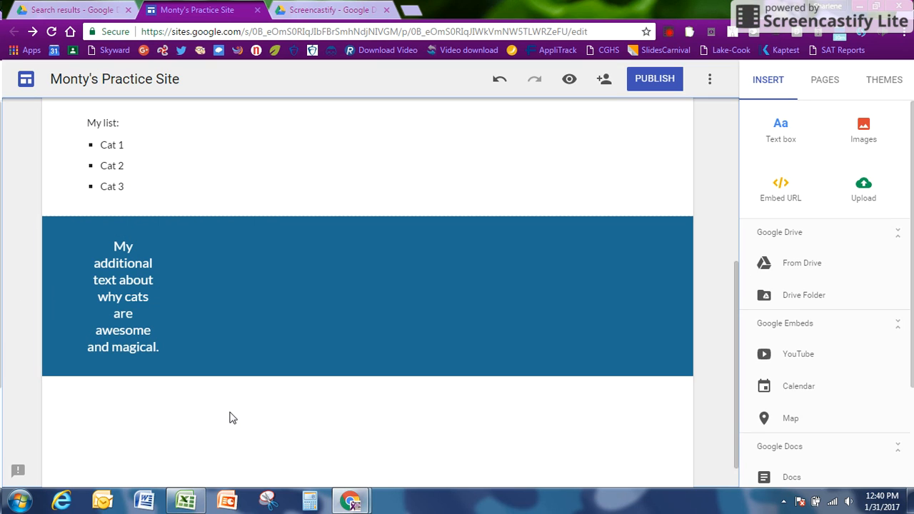